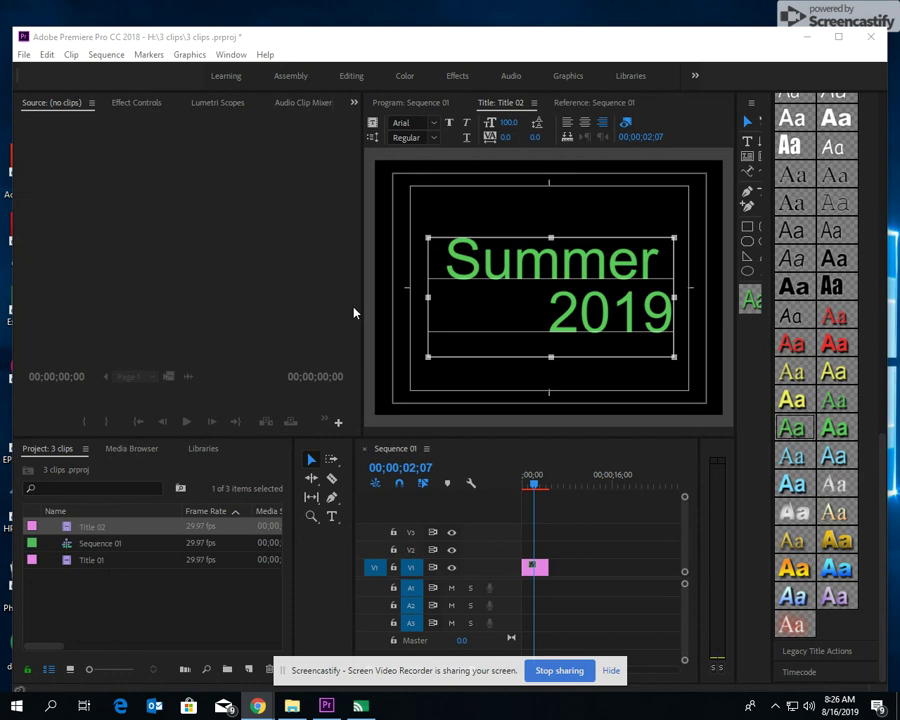
# Step: Delete the earlier Summer 2019 title clip from track V1 of Sequence 01
pyautogui.click(420, 102)
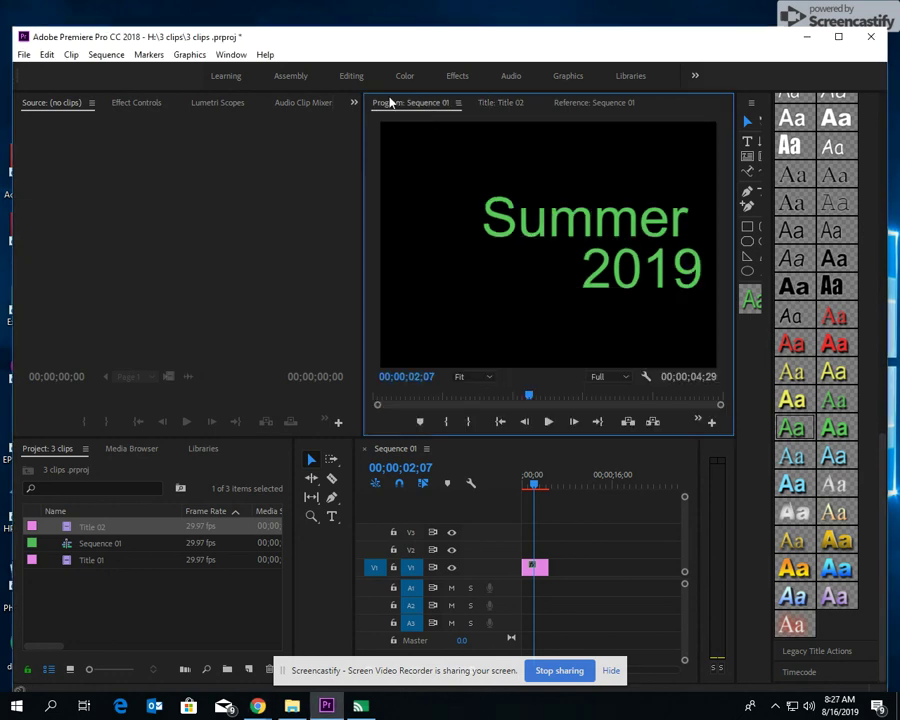
pyautogui.click(543, 571)
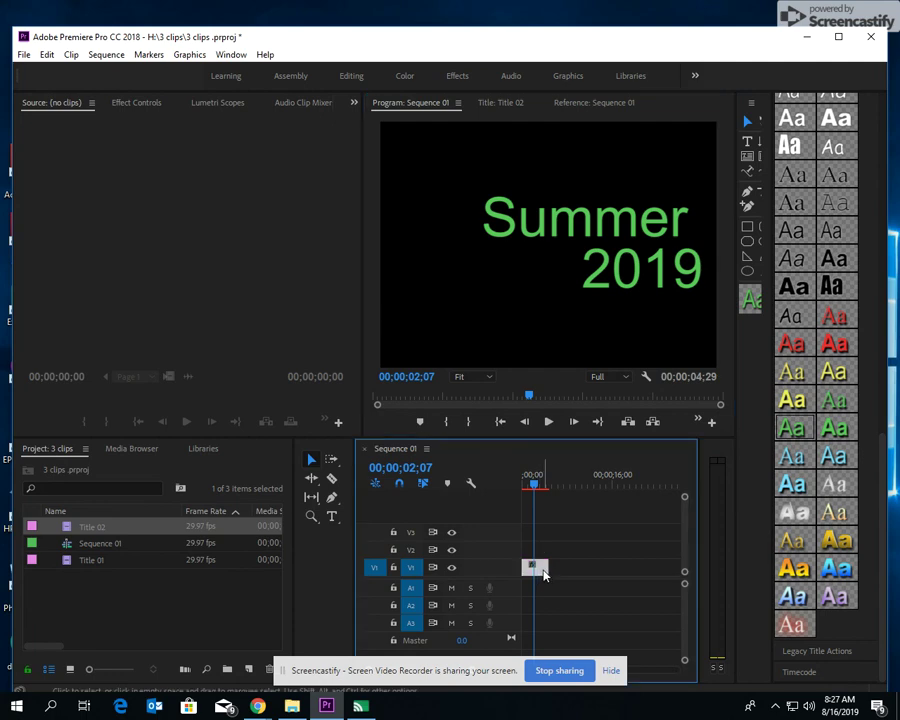
pyautogui.press('Delete')
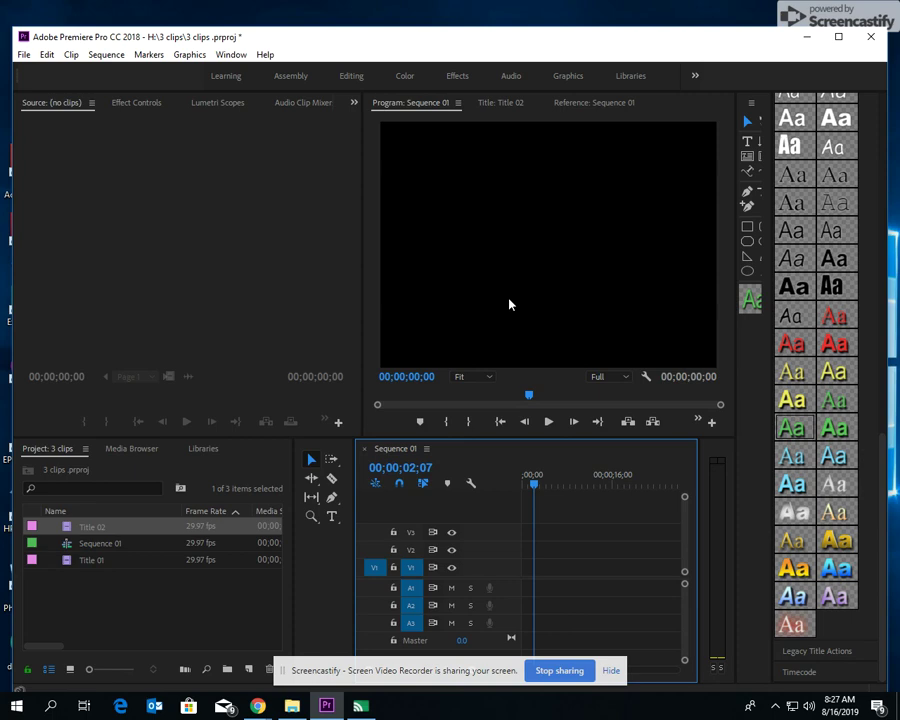
pyautogui.click(24, 55)
# Step: Create a new legacy title, keeping the default name Title 03
pyautogui.moveTo(44, 70)
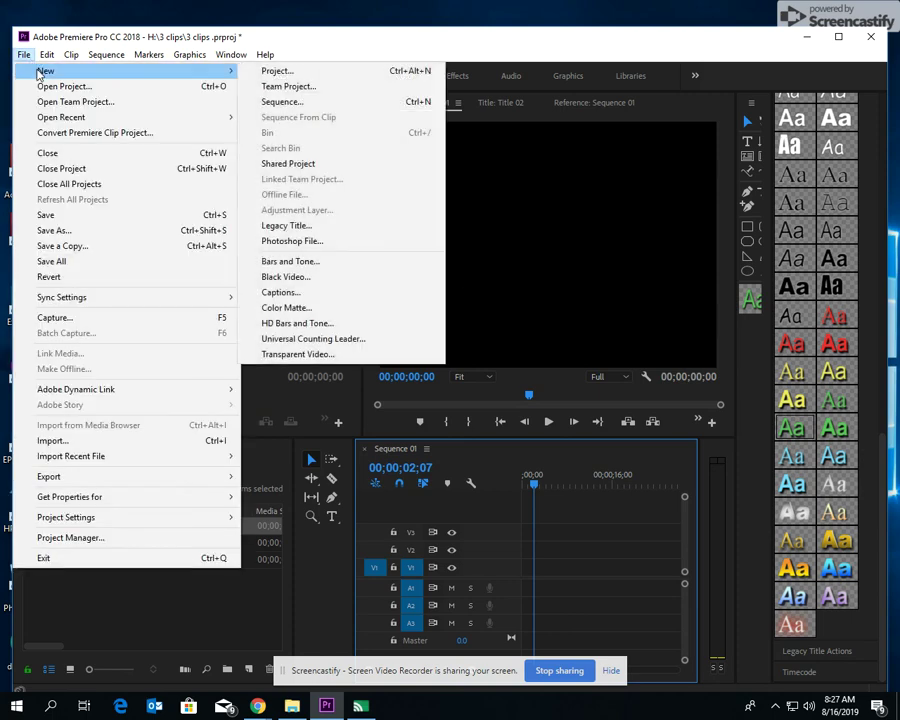
pyautogui.click(297, 233)
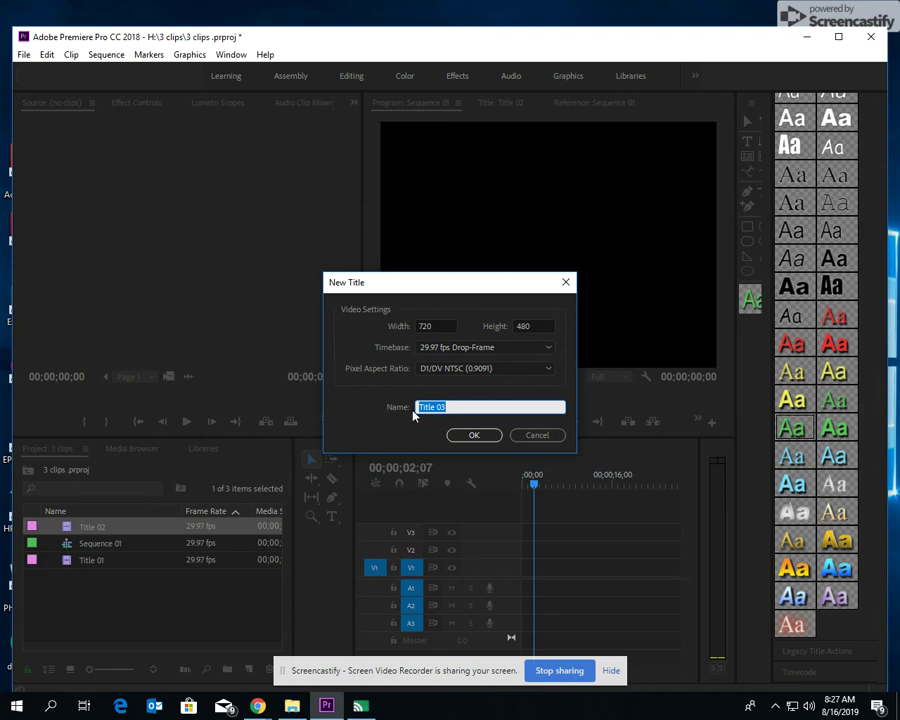
pyautogui.click(476, 436)
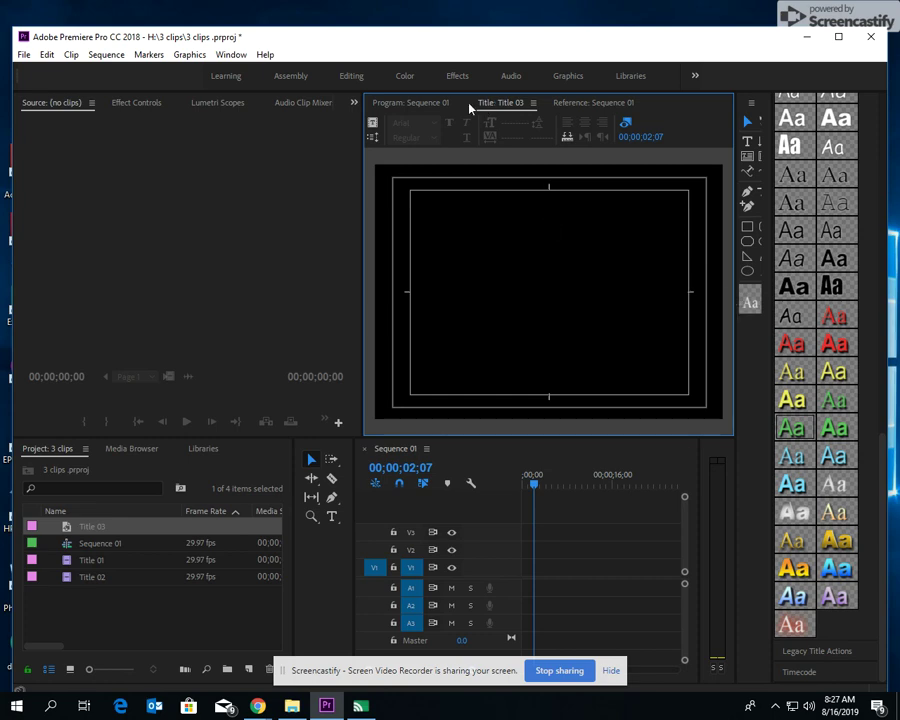
# Step: Hide the title style swatches using the Title panel menu
pyautogui.click(534, 104)
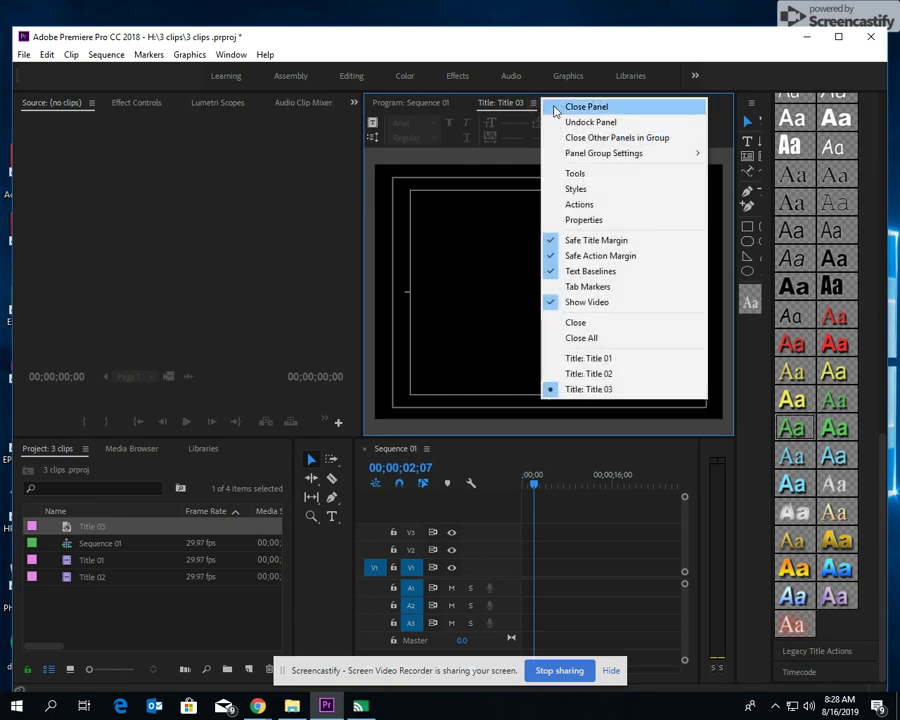
pyautogui.click(576, 172)
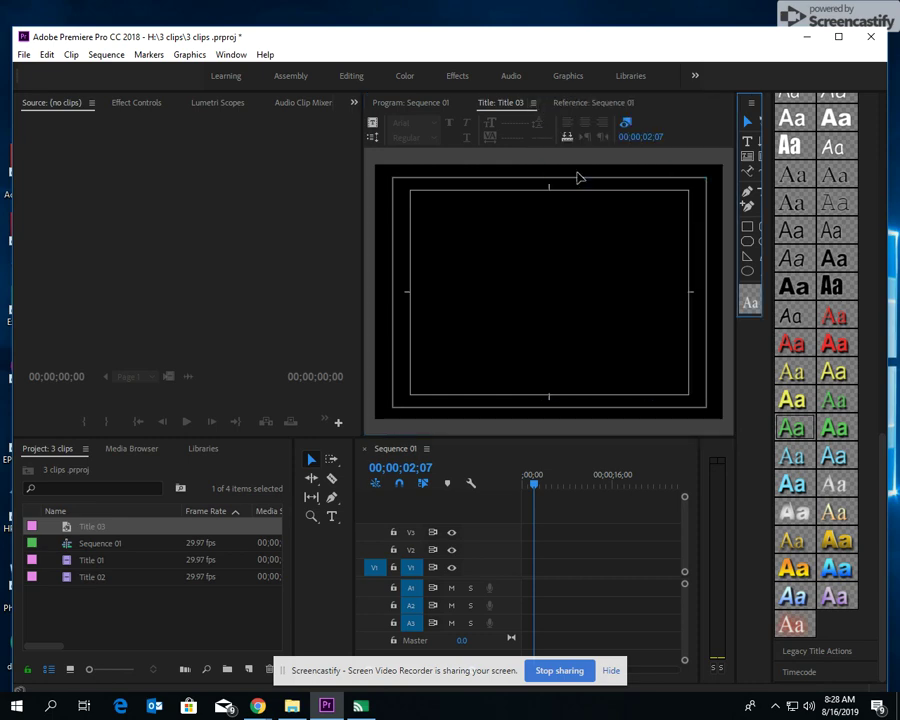
pyautogui.click(536, 103)
pyautogui.click(575, 189)
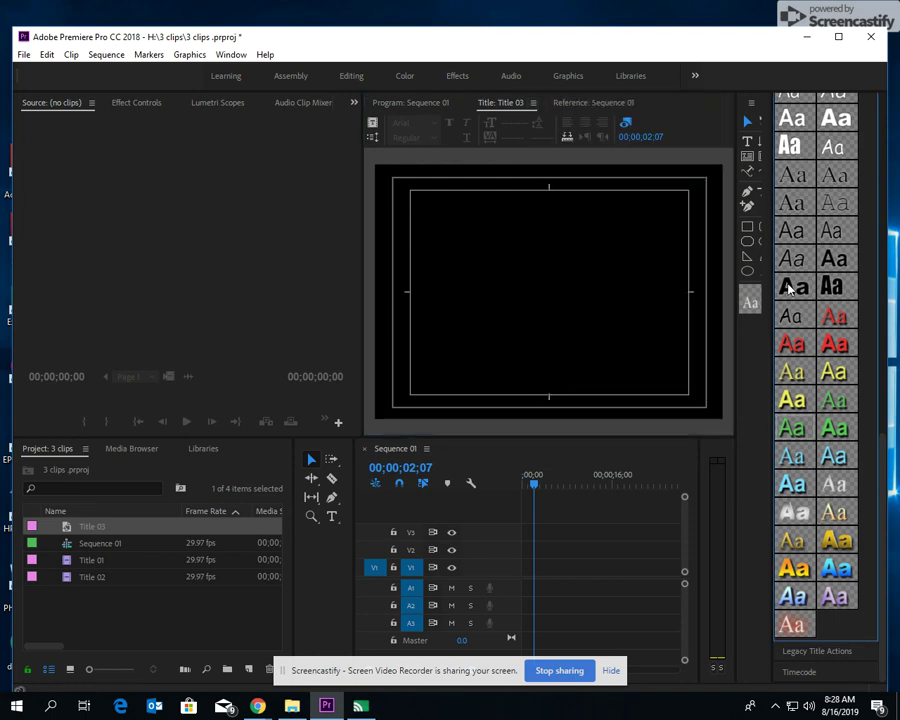
pyautogui.click(534, 104)
pyautogui.click(554, 189)
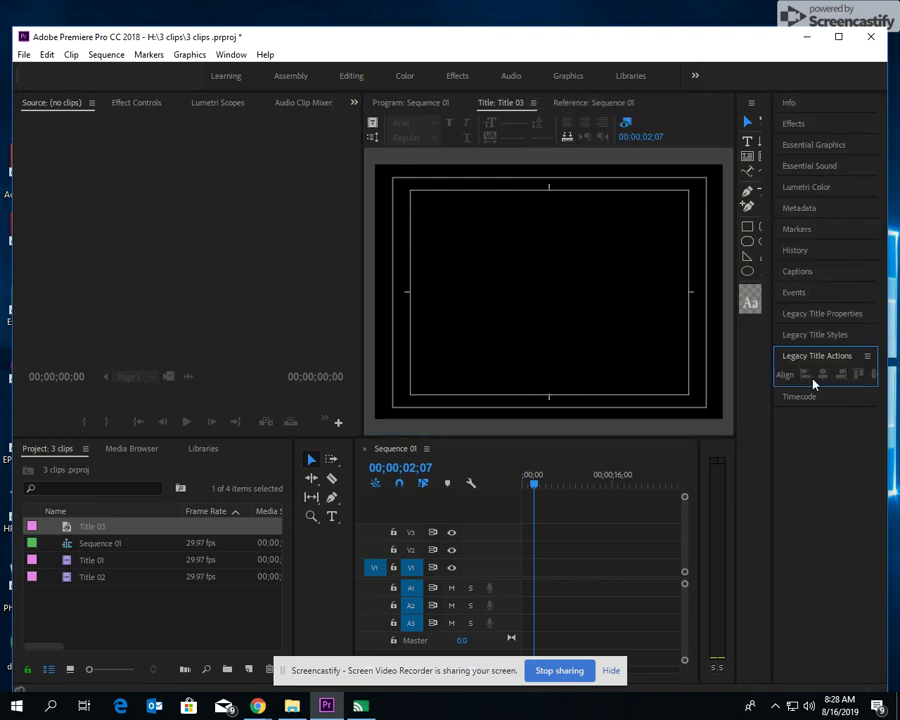
# Step: Show the title tools panel again and widen it to two columns
pyautogui.click(533, 103)
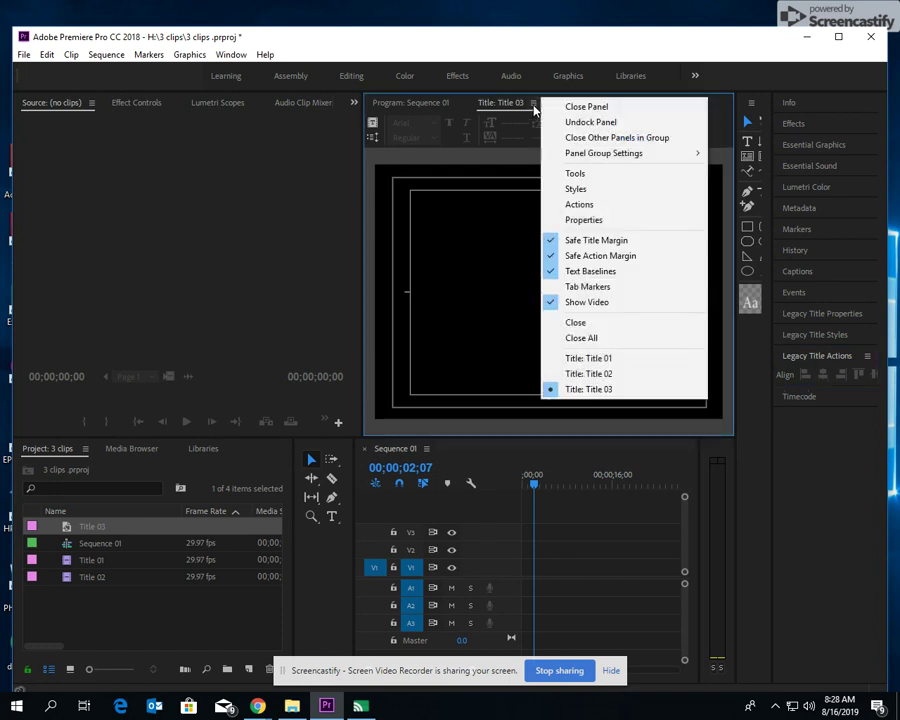
pyautogui.click(582, 174)
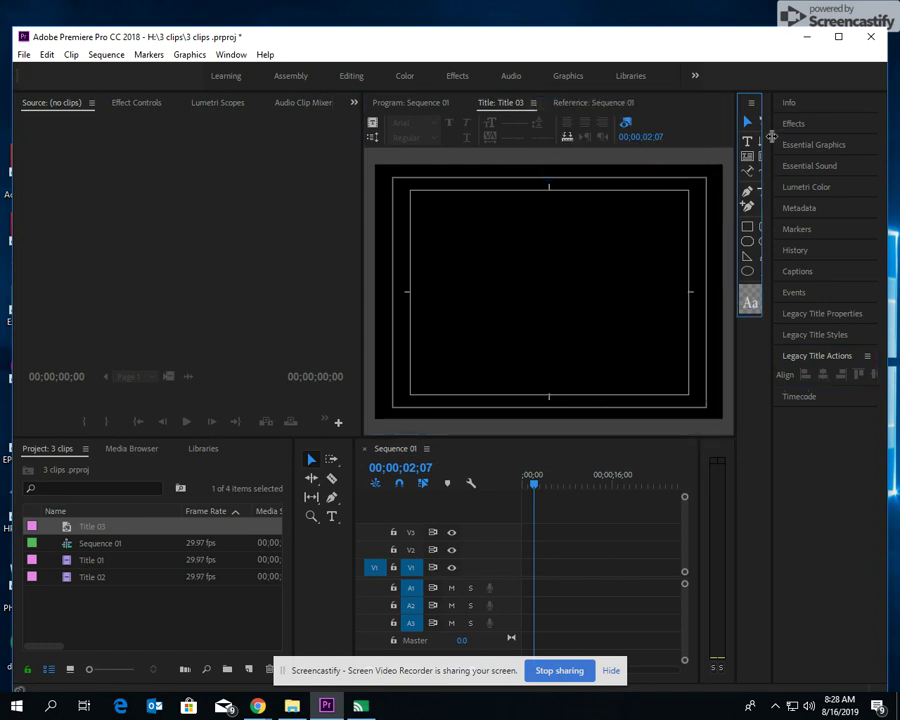
pyautogui.moveTo(768, 117); pyautogui.dragTo(793, 117)
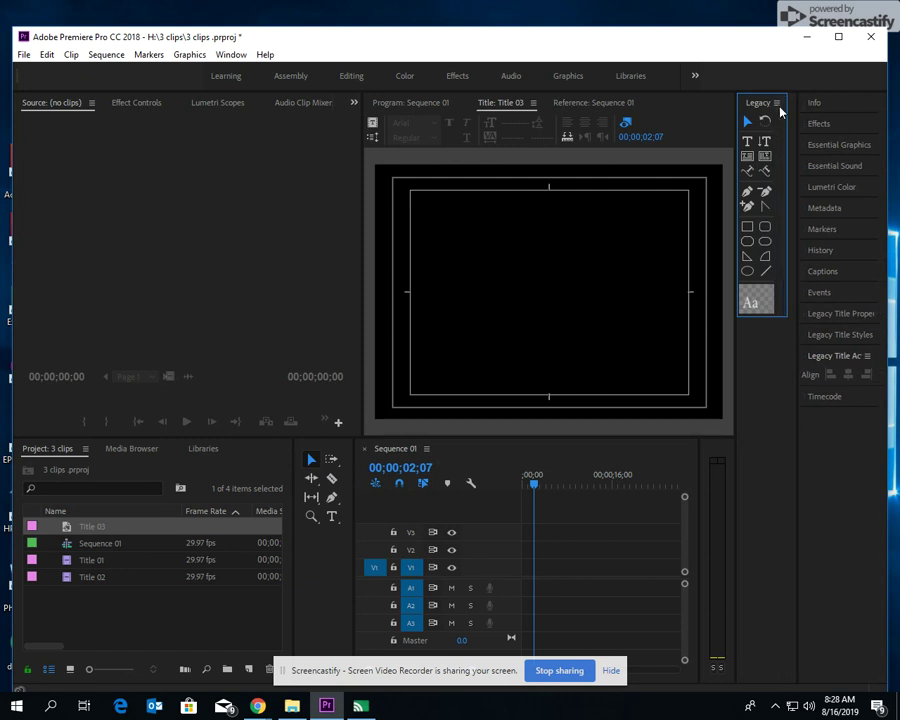
pyautogui.click(749, 142)
# Step: Draw a text box with 'Summer' above '2019' and right-align both lines
pyautogui.moveTo(437, 215); pyautogui.dragTo(661, 366)
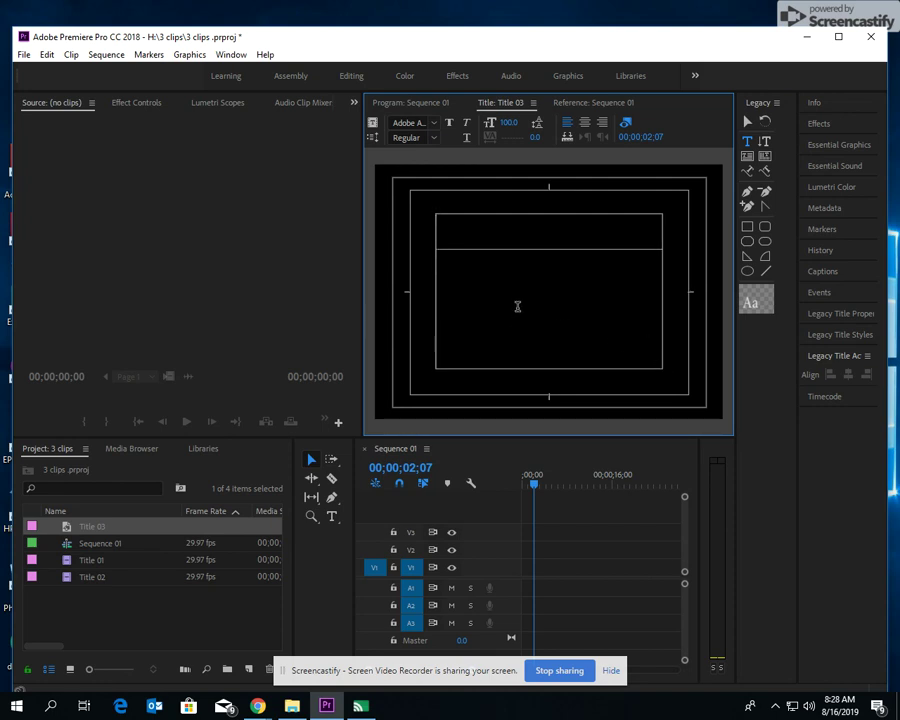
pyautogui.write('Summer 2019')
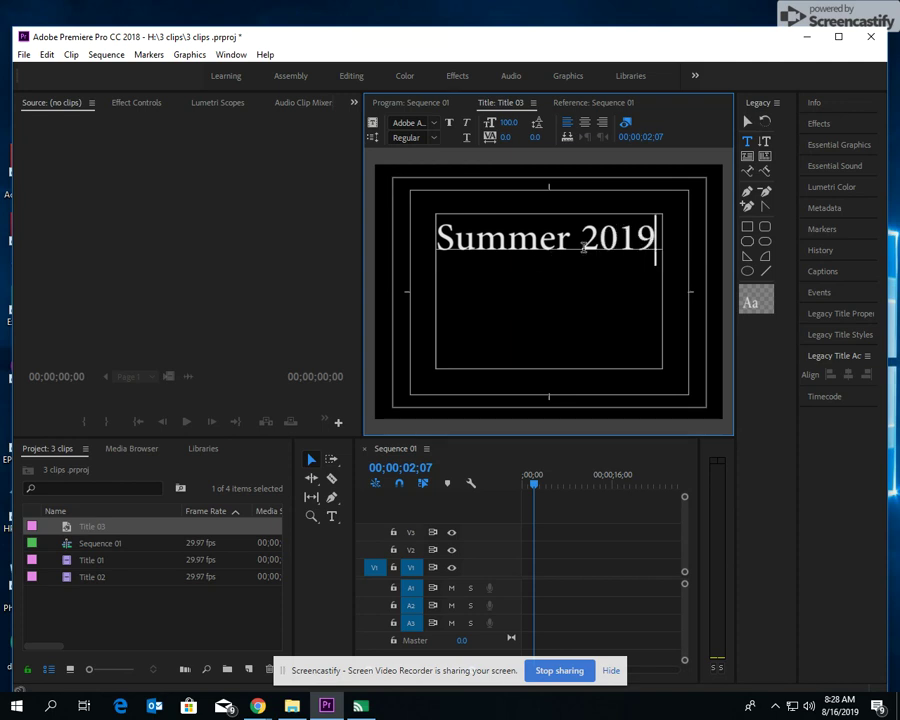
pyautogui.click(587, 243)
pyautogui.press('Return')
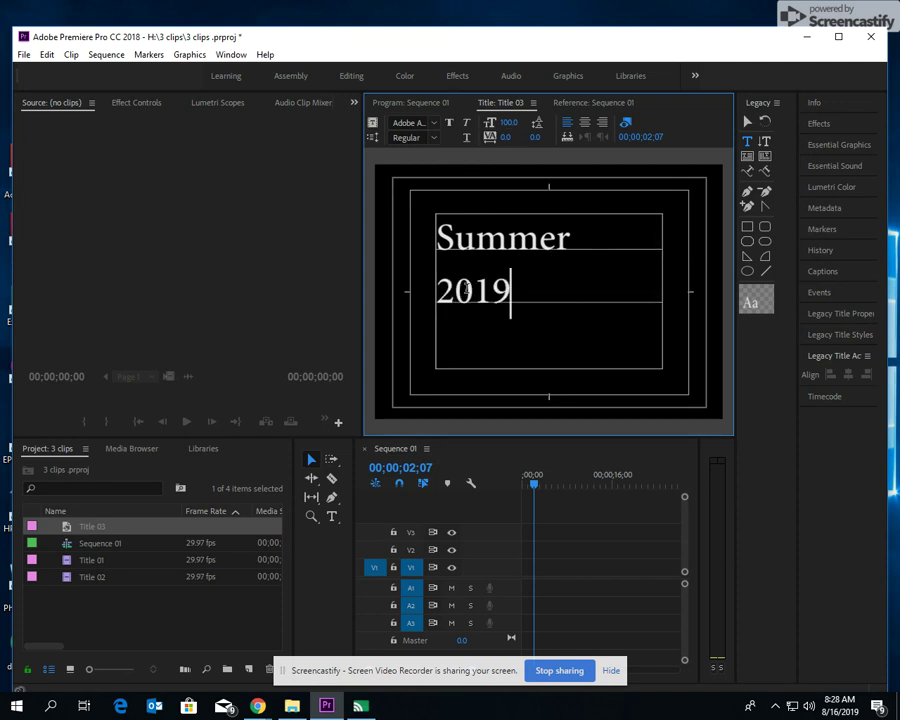
pyautogui.moveTo(510, 292); pyautogui.dragTo(425, 225)
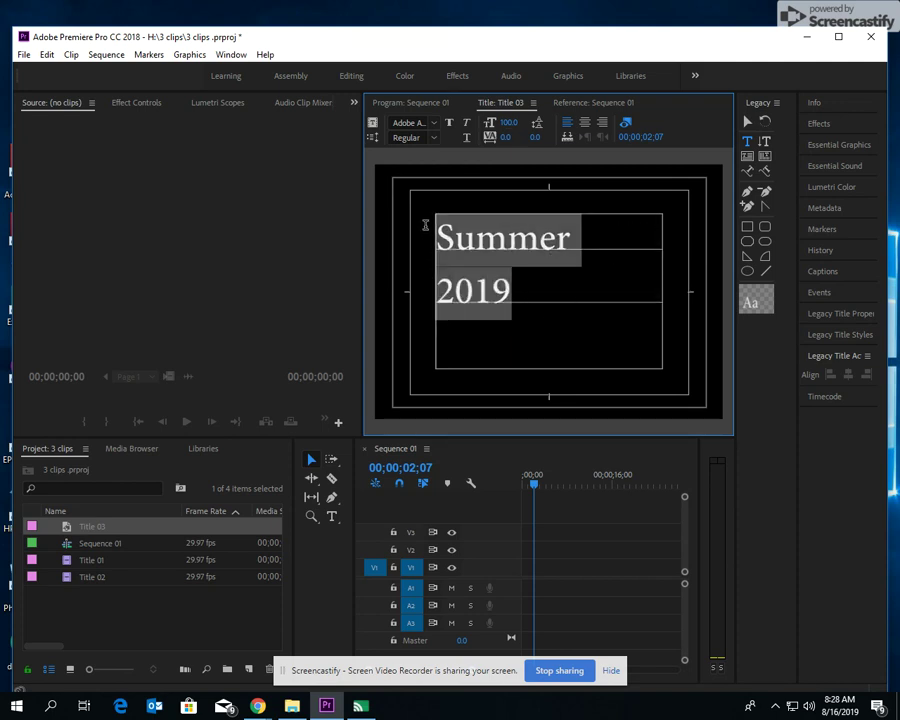
pyautogui.click(586, 124)
pyautogui.click(601, 124)
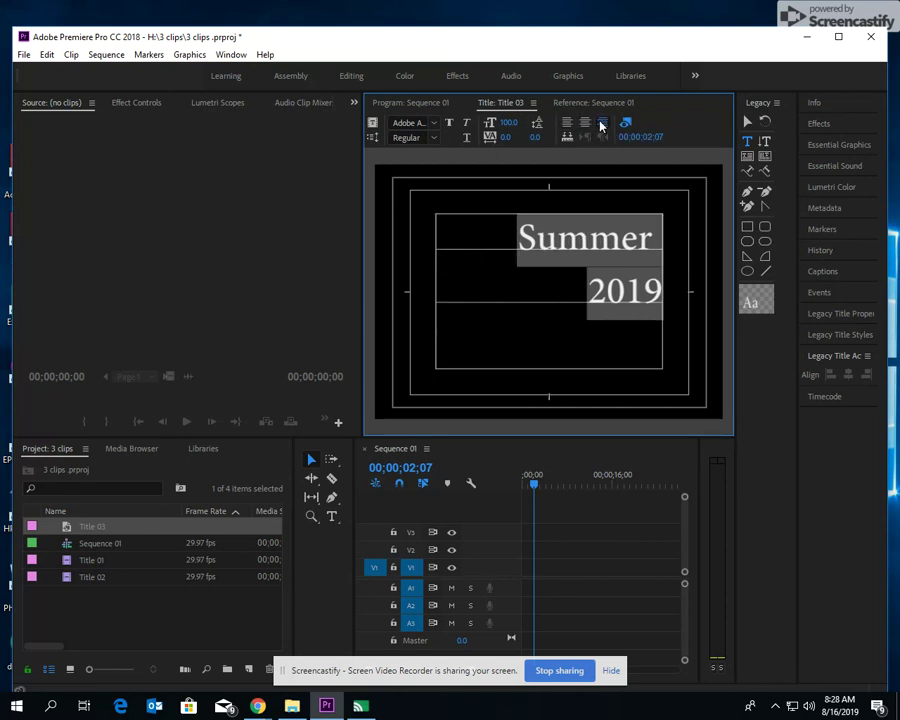
# Step: Change the title text font to Adobe Gothic Std
pyautogui.click(434, 123)
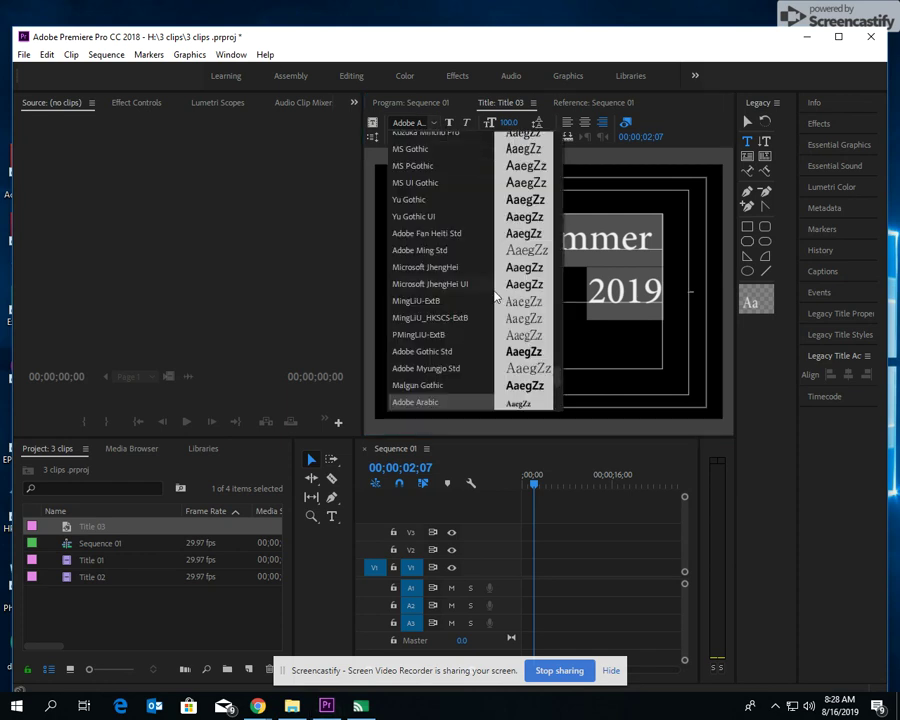
pyautogui.click(506, 355)
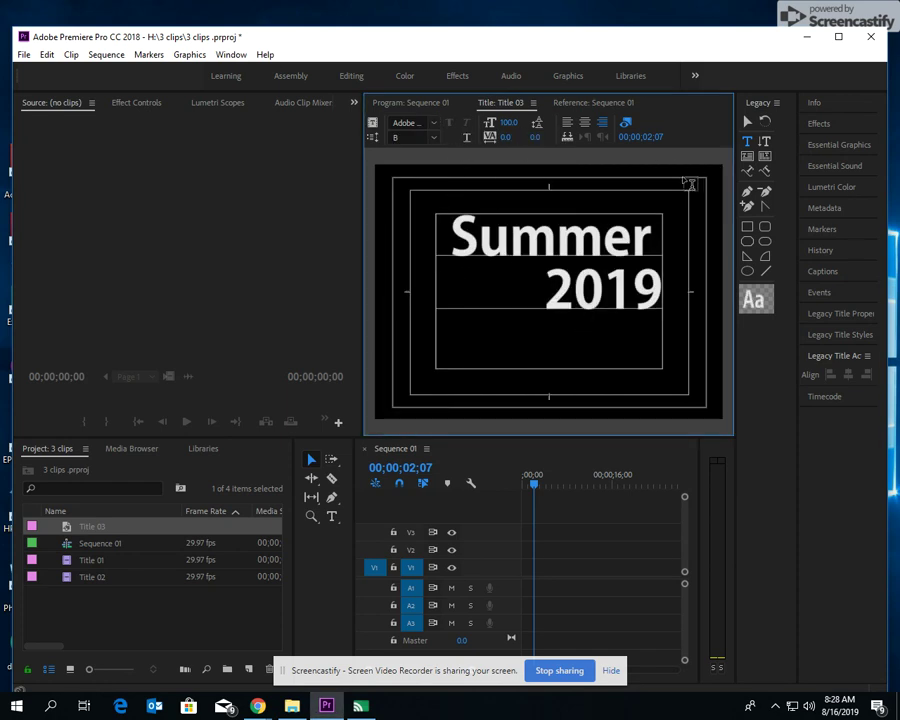
pyautogui.click(741, 290)
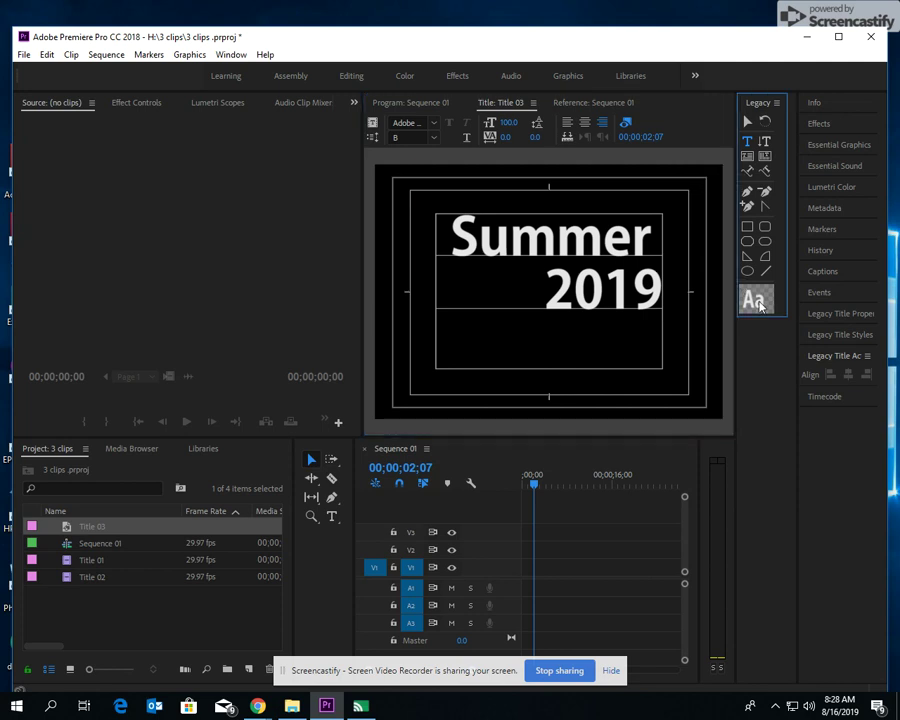
pyautogui.click(533, 102)
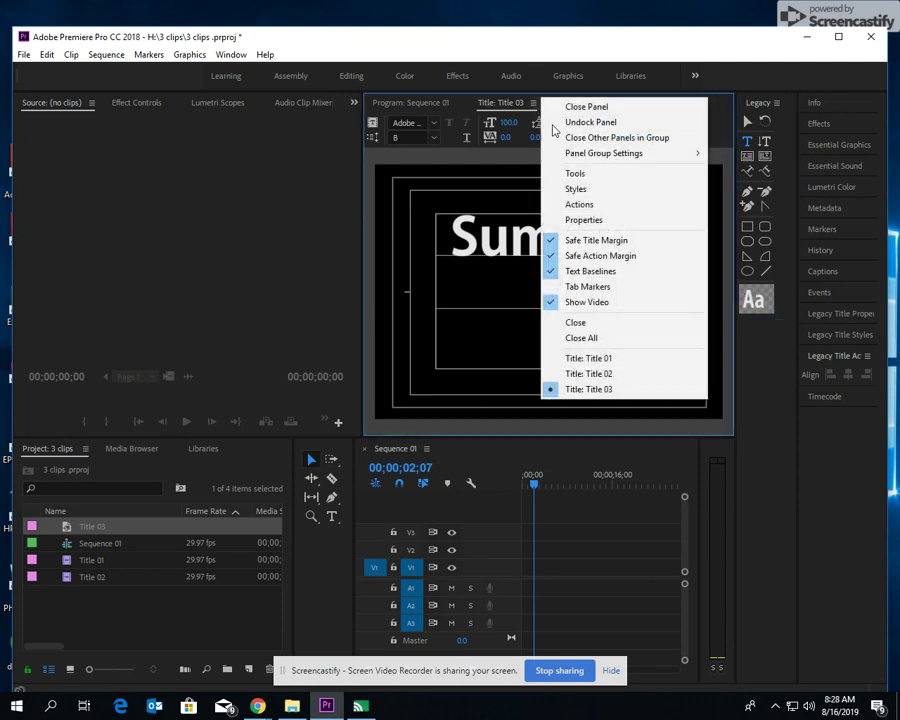
# Step: Apply the blue gradient Arial Bold Italic preset from the Legacy Title Styles
pyautogui.click(572, 190)
pyautogui.scroll(-10, 840, 482)
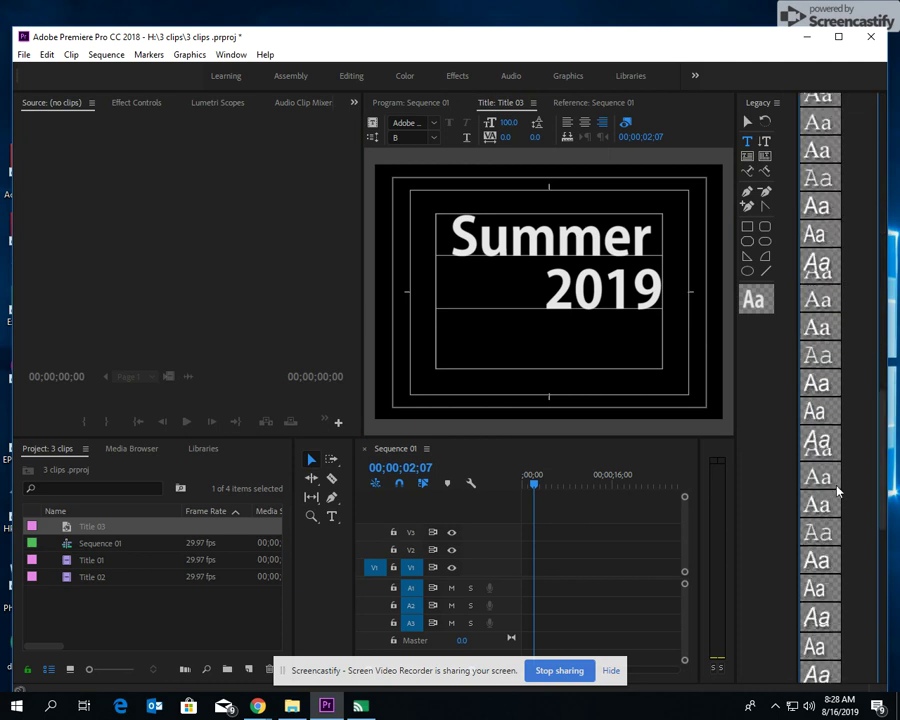
pyautogui.click(822, 568)
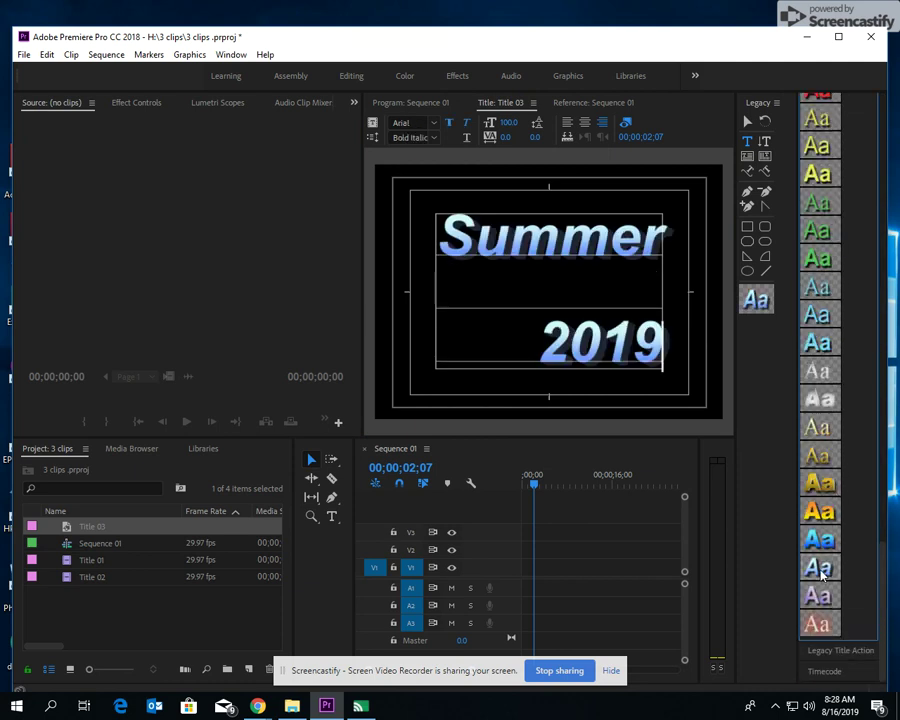
pyautogui.click(474, 238)
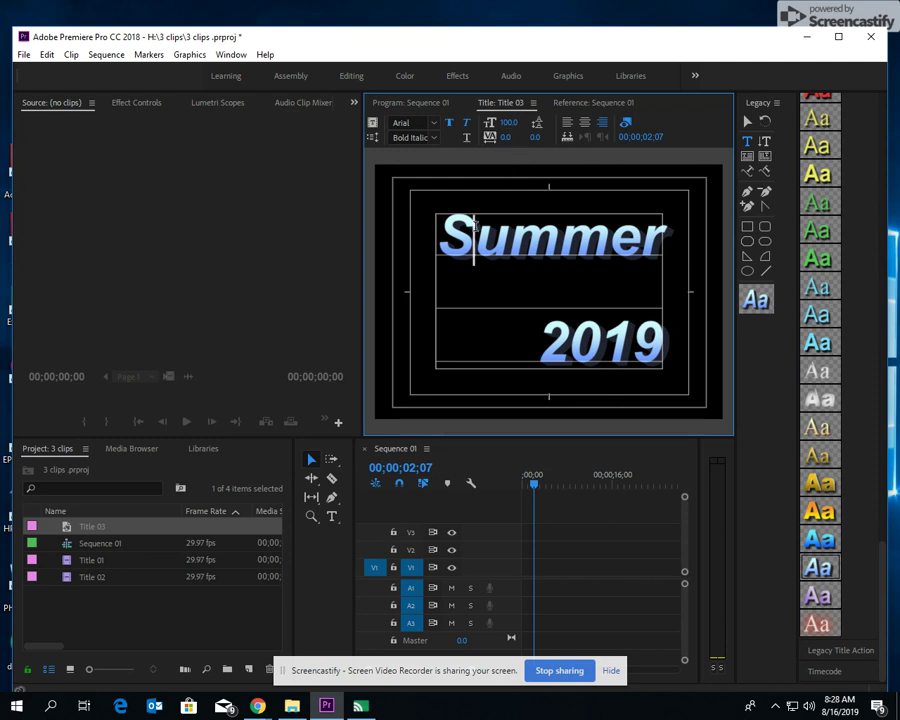
# Step: Set kerning to -6.0 and leading to 5.0 for all the title text
pyautogui.click(505, 139)
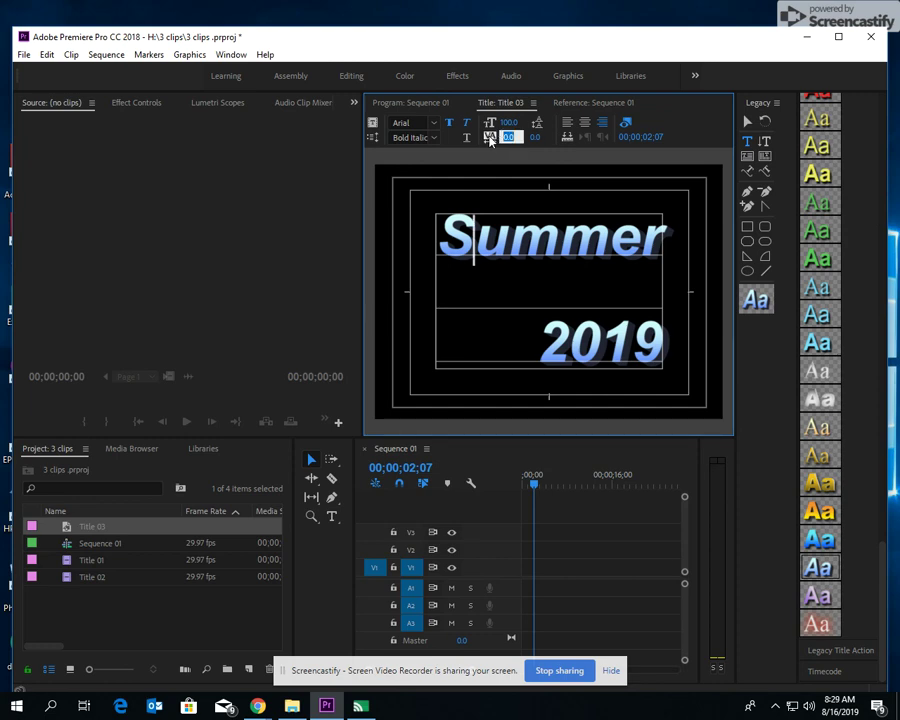
pyautogui.click(492, 141)
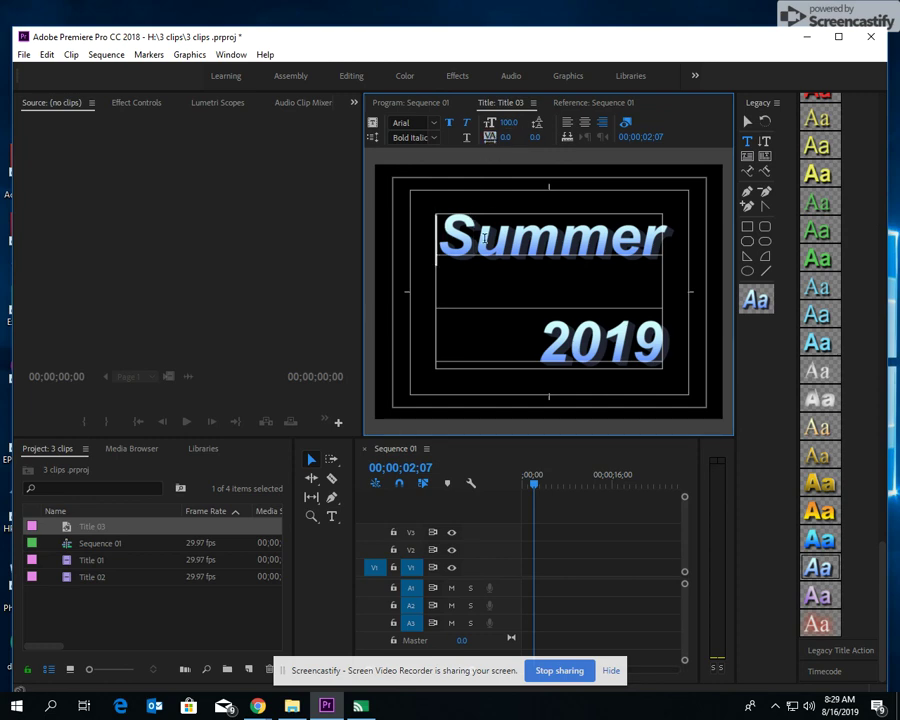
pyautogui.hotkey('ctrl', 'a')
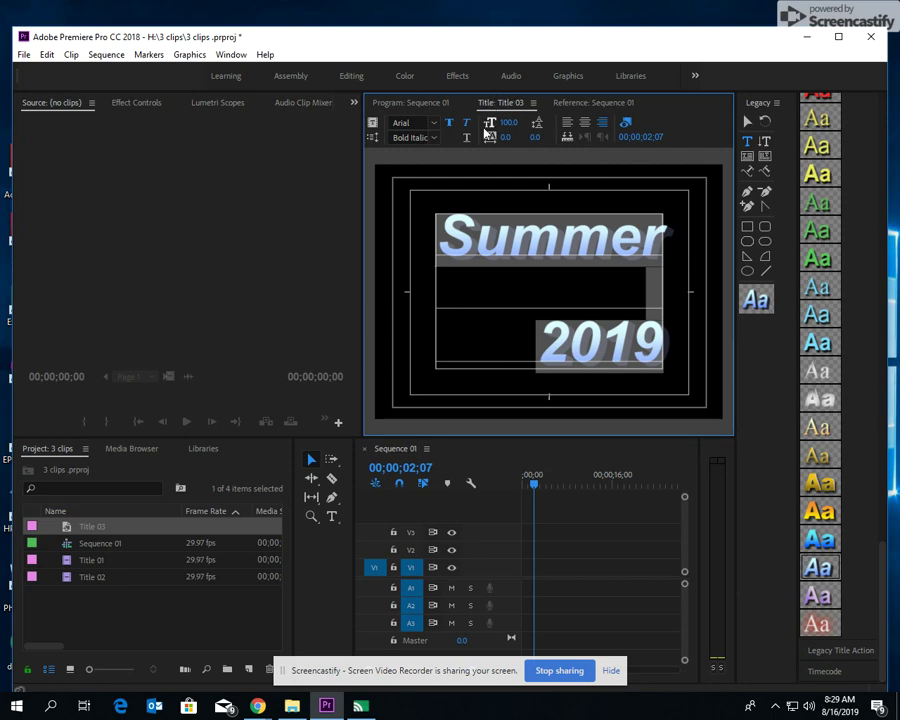
pyautogui.moveTo(504, 141)
pyautogui.mouseDown()
pyautogui.moveTo(520, 138)
pyautogui.moveTo(497, 141)
pyautogui.moveTo(511, 137)
pyautogui.mouseUp()
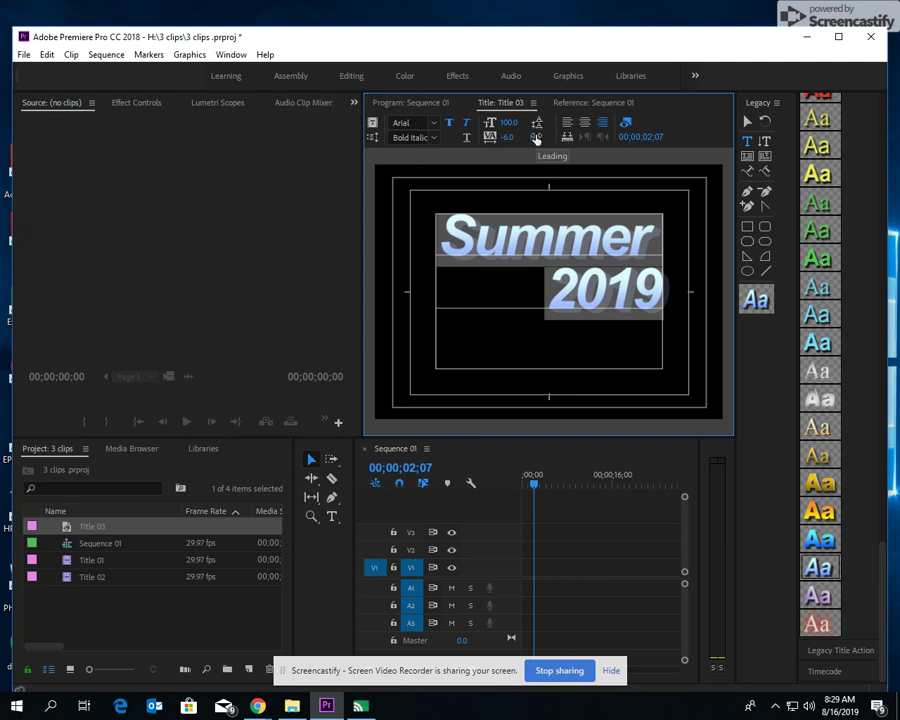
pyautogui.moveTo(540, 139)
pyautogui.mouseDown()
pyautogui.moveTo(554, 140)
pyautogui.moveTo(524, 141)
pyautogui.moveTo(537, 138)
pyautogui.mouseUp()
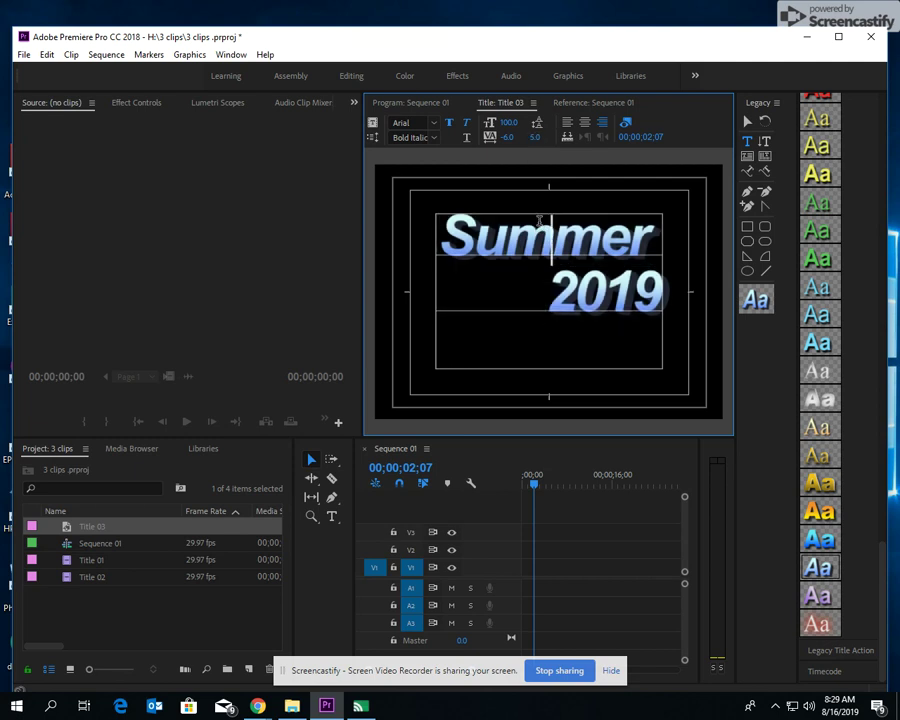
pyautogui.click(552, 237)
# Step: Make Title 03 a Roll title that starts and ends off screen
pyautogui.click(376, 143)
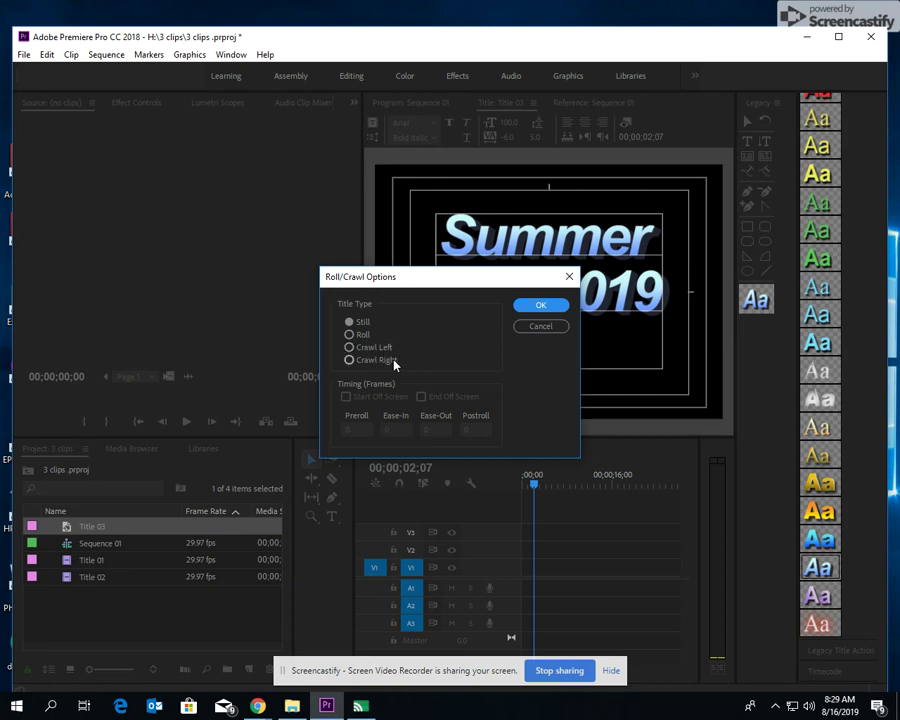
pyautogui.click(350, 334)
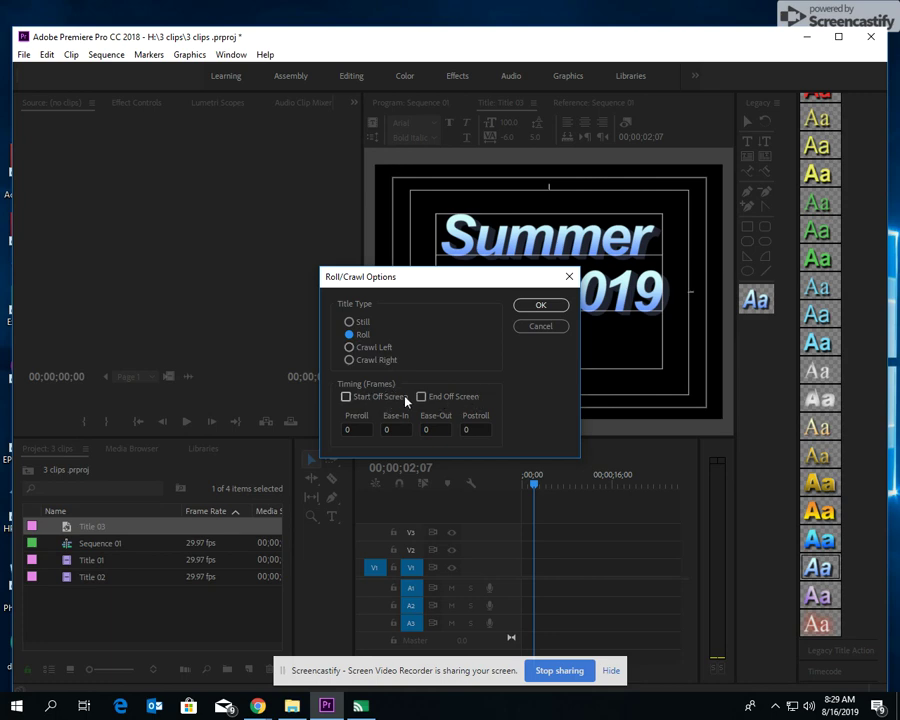
pyautogui.click(347, 397)
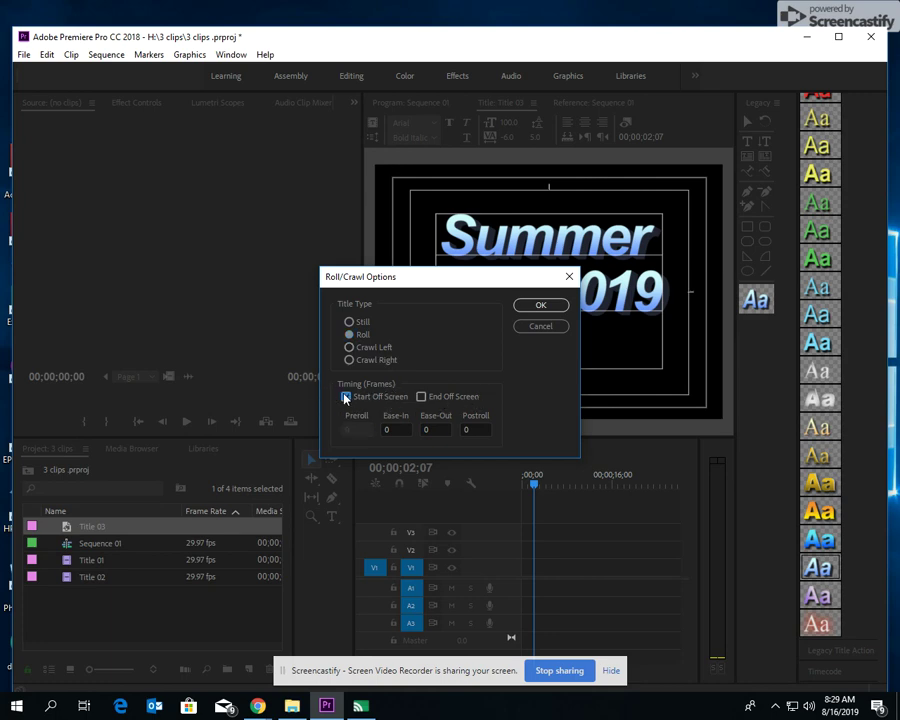
pyautogui.click(421, 397)
pyautogui.click(535, 305)
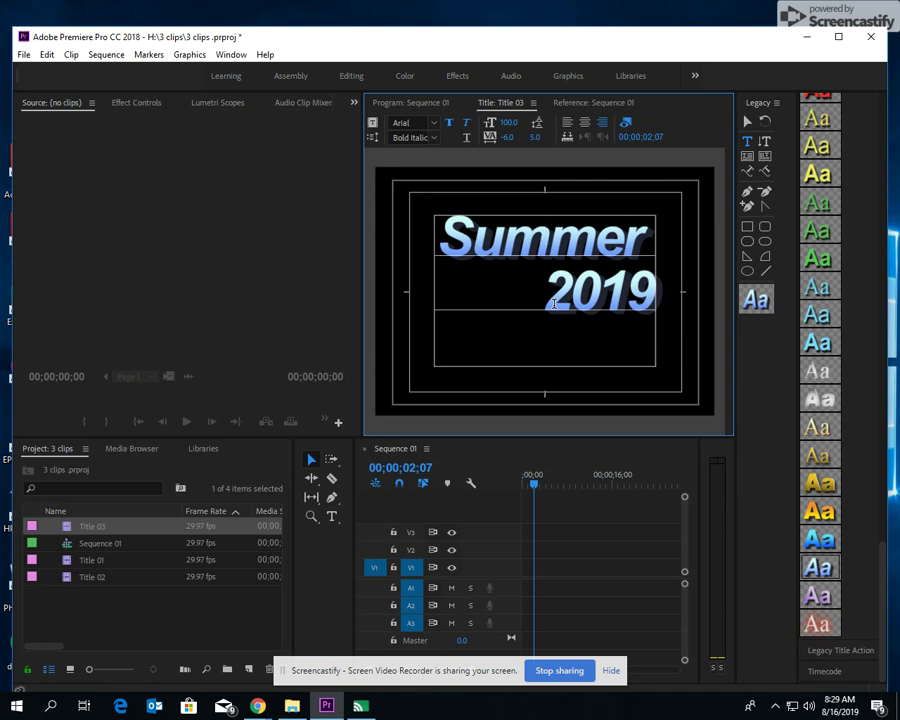
# Step: Place Title 03 at the start of track V1 in Sequence 01
pyautogui.click(395, 104)
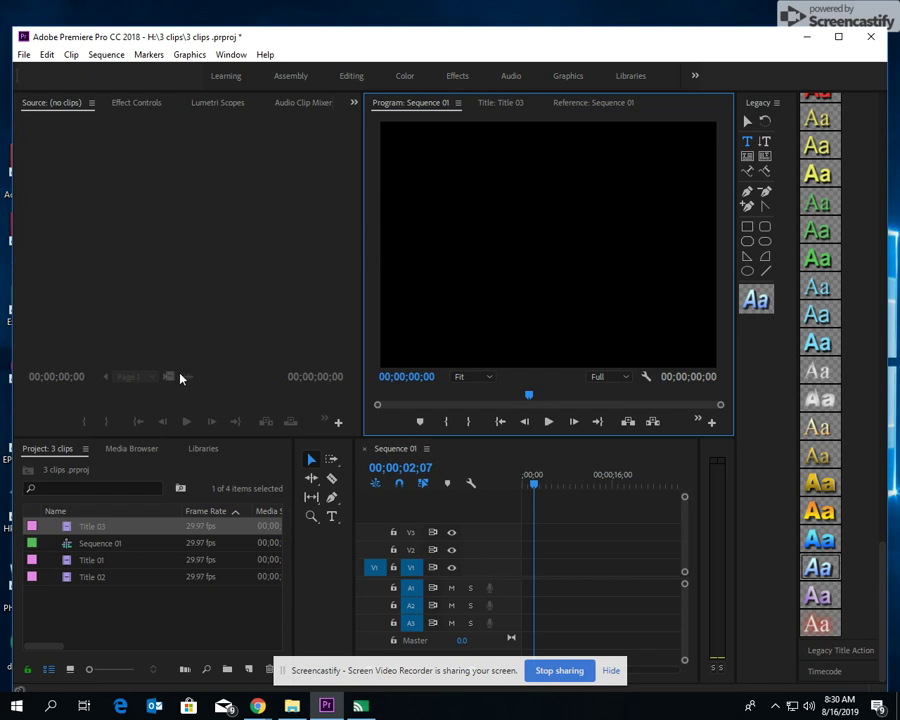
pyautogui.click(133, 449)
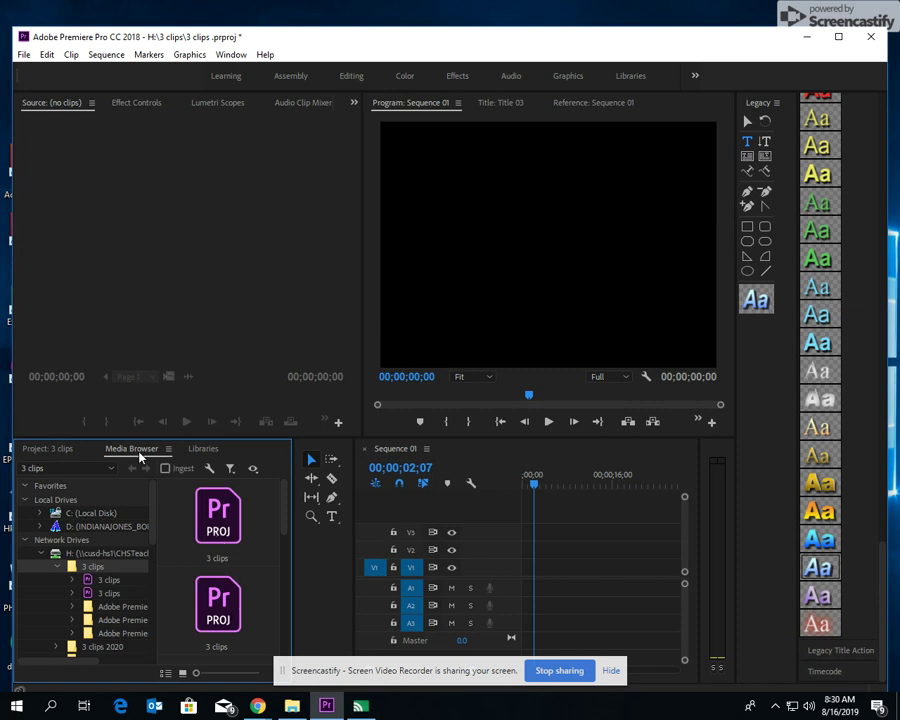
pyautogui.click(44, 449)
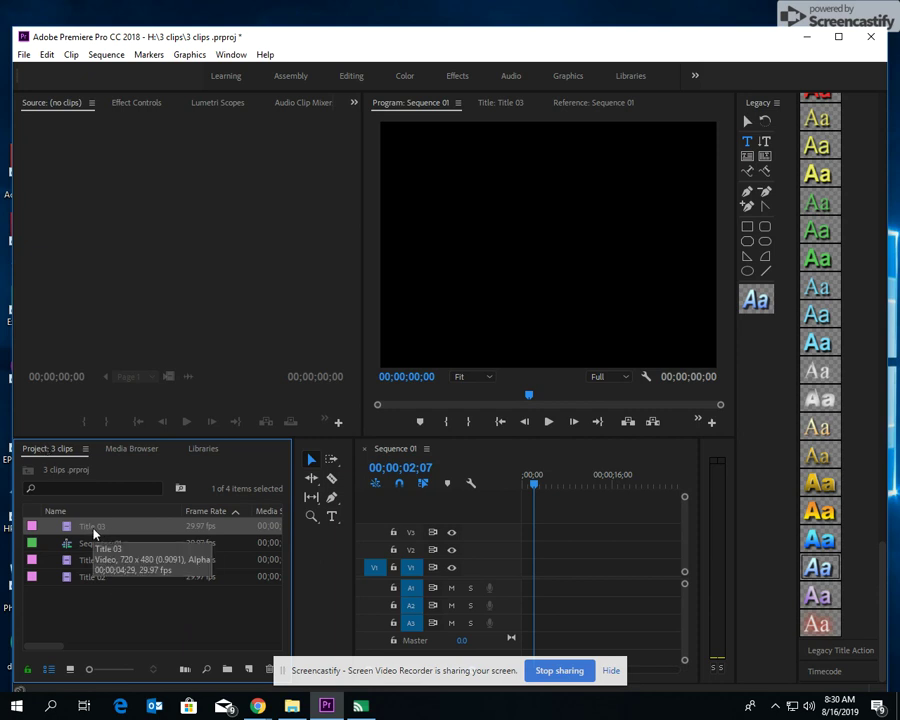
pyautogui.moveTo(67, 531); pyautogui.dragTo(522, 572)
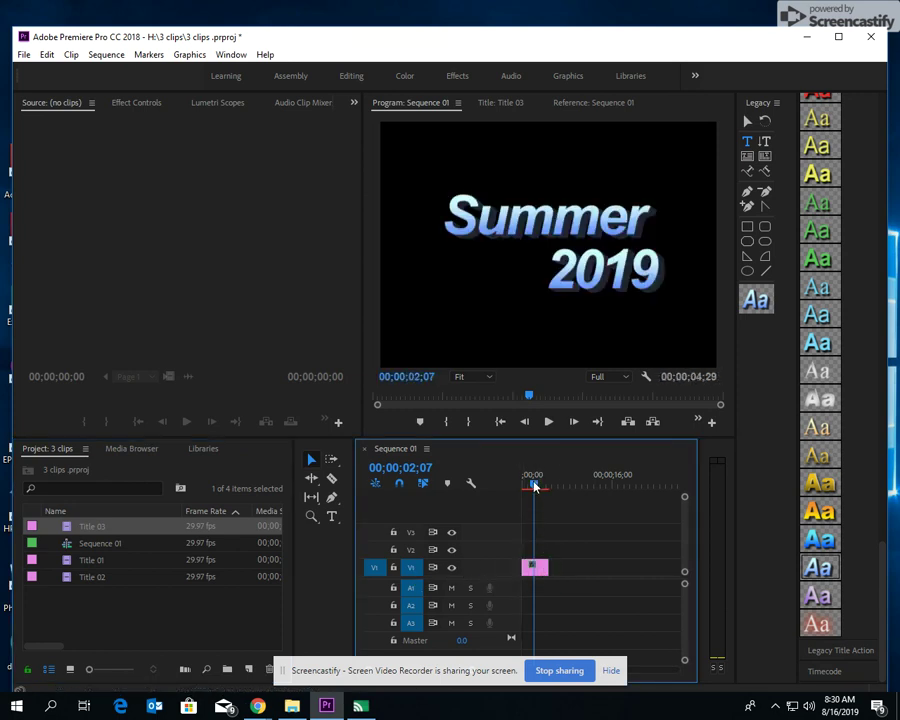
pyautogui.moveTo(534, 484); pyautogui.dragTo(514, 483)
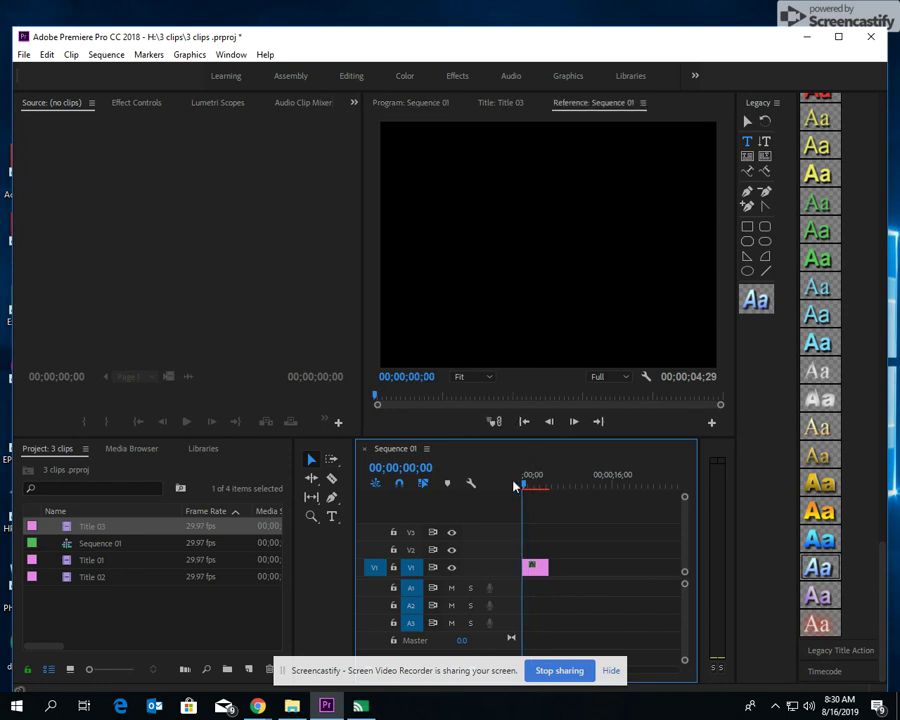
# Step: Preview the rolling title, lengthen the Title 03 clip, and replay it
pyautogui.click(549, 424)
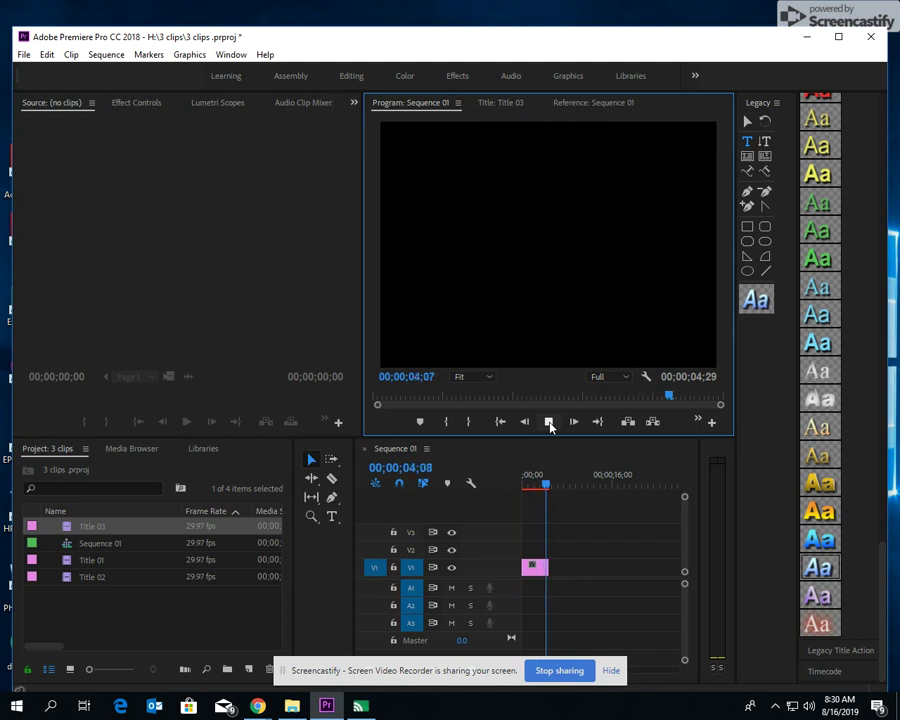
pyautogui.click(549, 422)
pyautogui.click(542, 568)
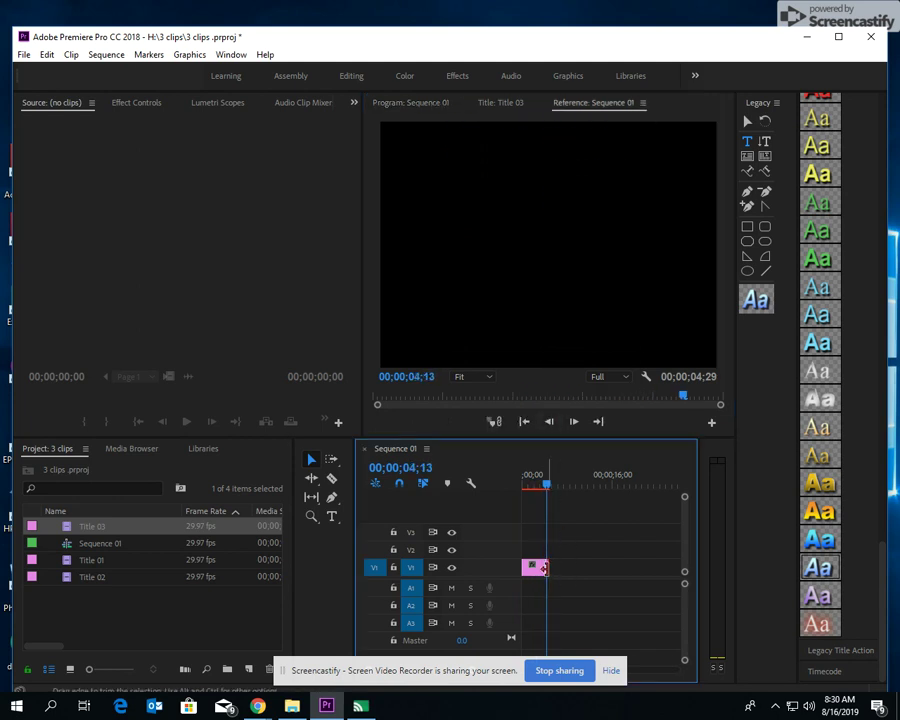
pyautogui.moveTo(545, 568); pyautogui.dragTo(586, 568)
pyautogui.moveTo(553, 487); pyautogui.dragTo(484, 478)
pyautogui.click(548, 422)
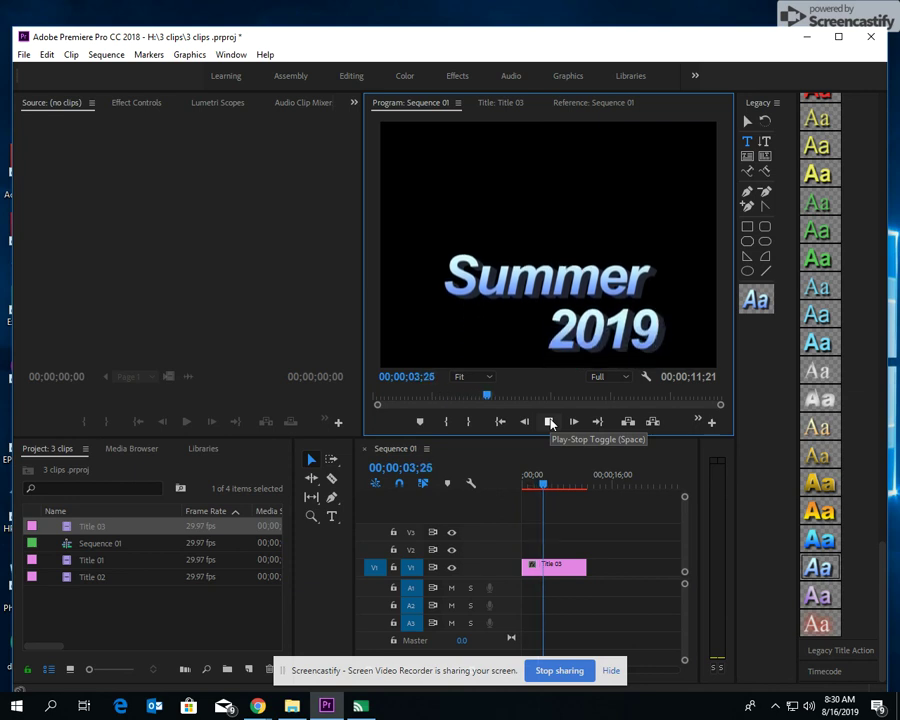
pyautogui.click(549, 422)
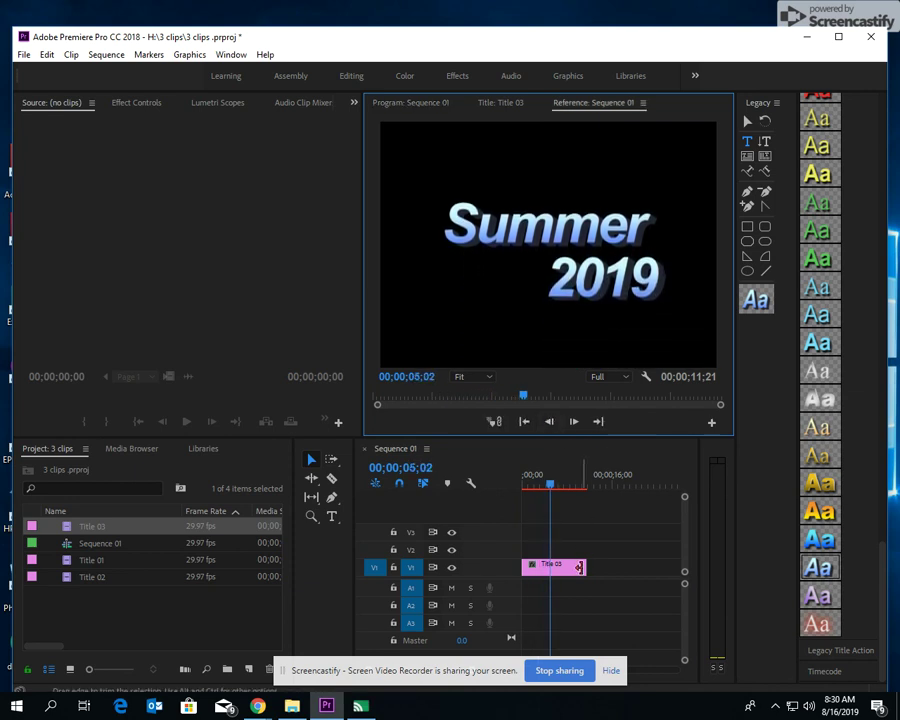
# Step: Trim Title 03 to a duration of 00;00;04;21 and preview the roll
pyautogui.moveTo(584, 564); pyautogui.dragTo(537, 567)
pyautogui.moveTo(551, 488); pyautogui.dragTo(510, 486)
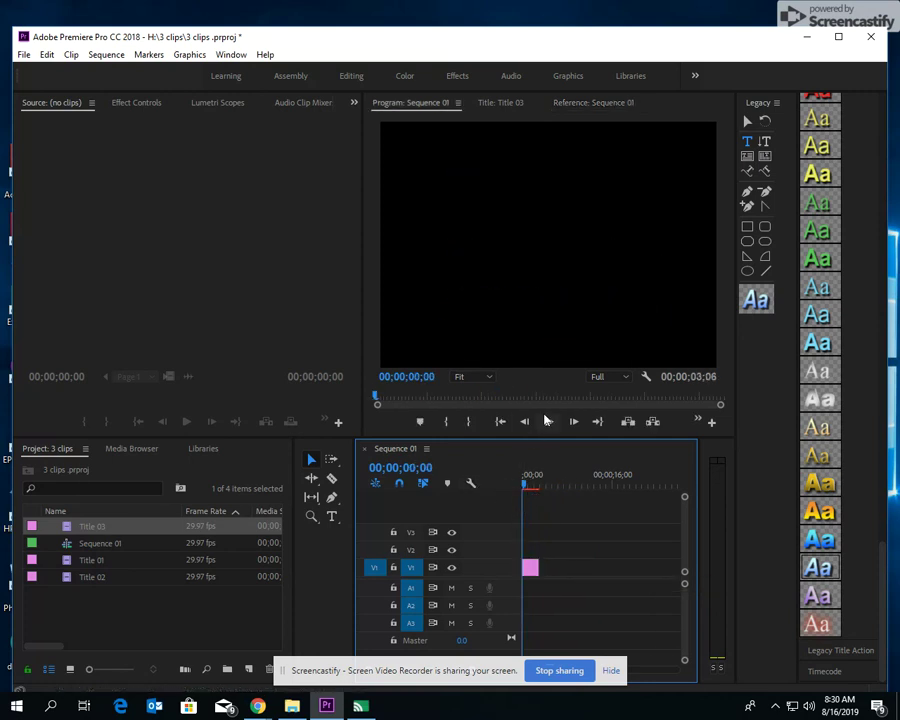
pyautogui.click(549, 422)
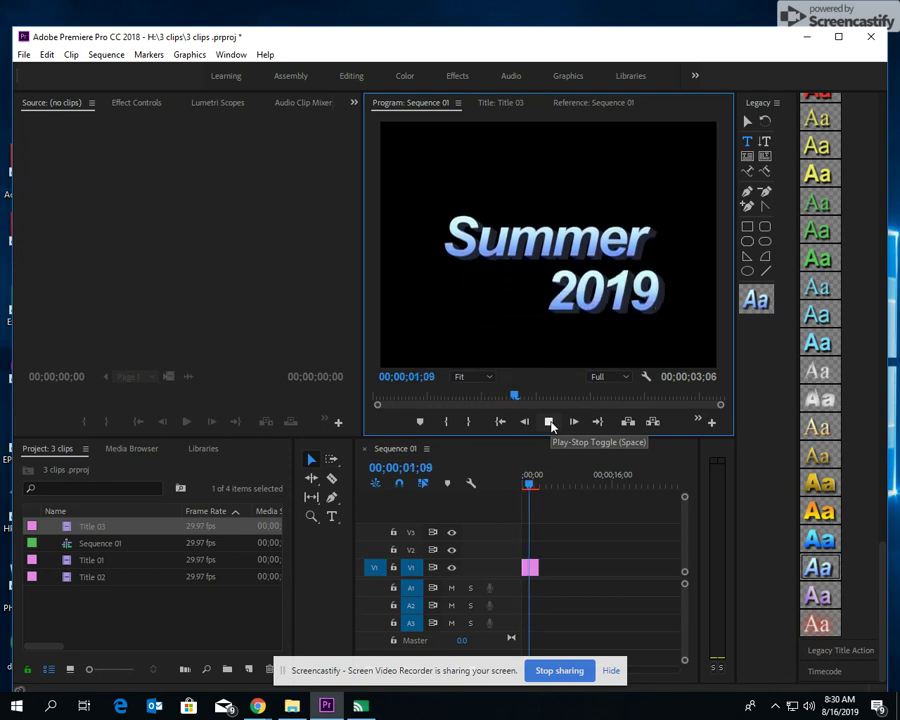
pyautogui.click(549, 422)
pyautogui.moveTo(538, 567); pyautogui.dragTo(544, 567)
pyautogui.moveTo(532, 484); pyautogui.dragTo(510, 485)
# Step: Move the playhead to 00;00;01;15 to preview the rolling Summer 2019 title mid-frame
pyautogui.click(530, 482)
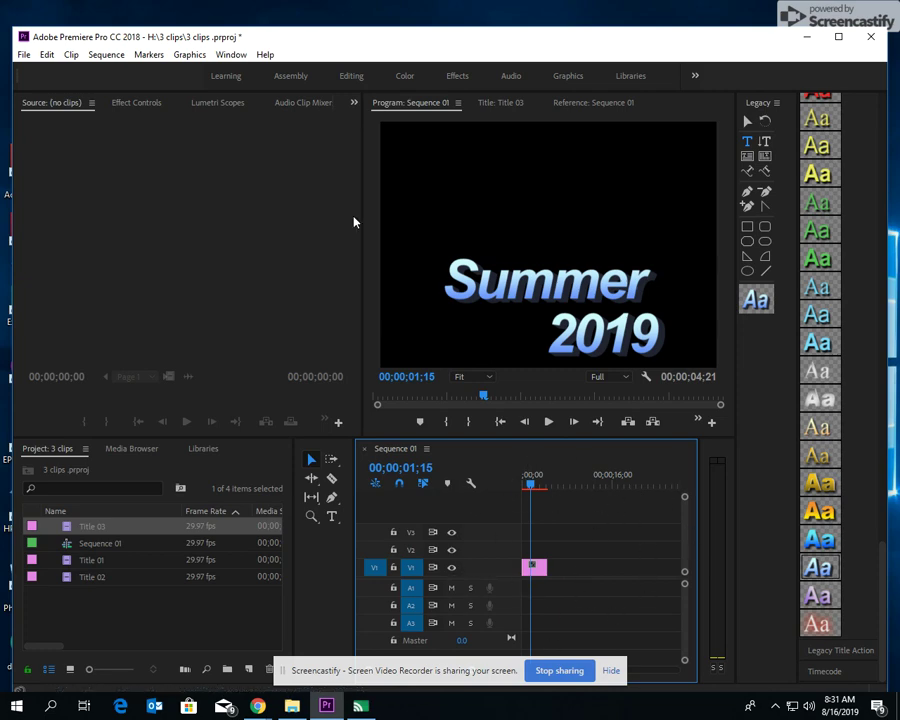
pyautogui.click(24, 55)
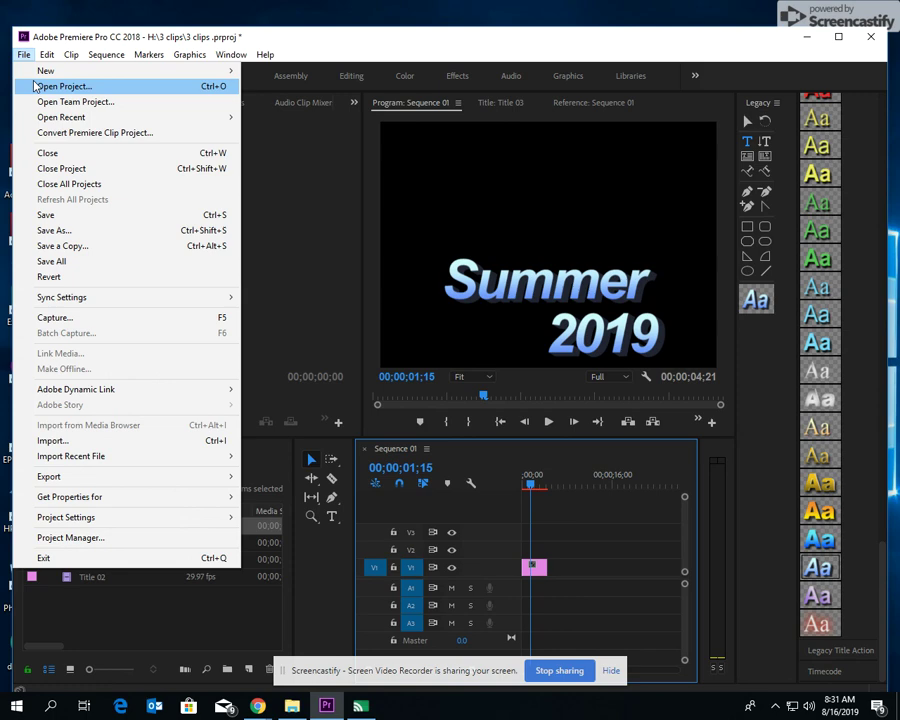
pyautogui.moveTo(134, 73)
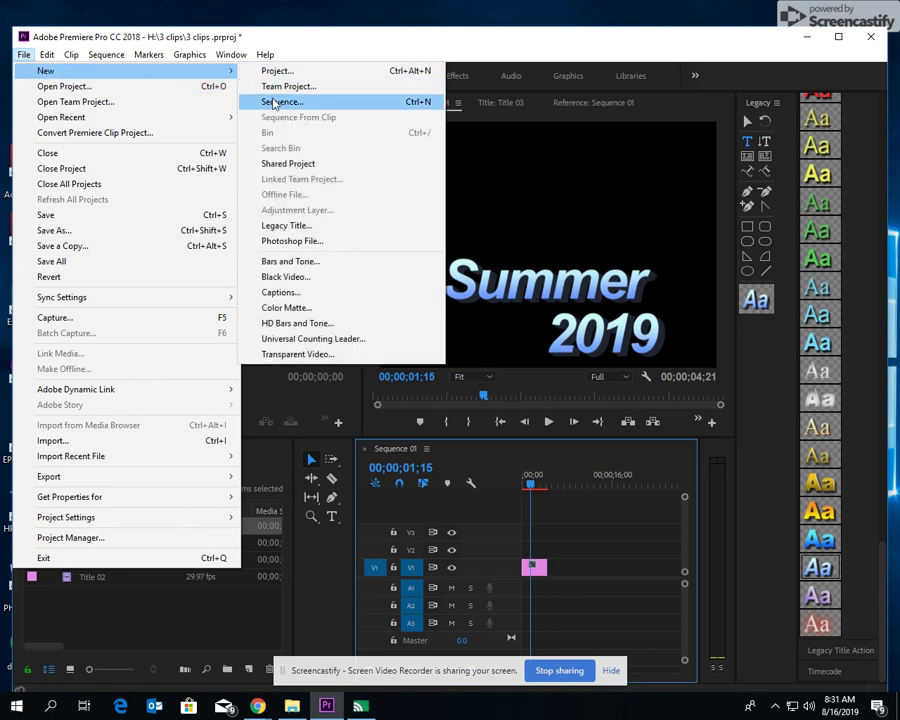
pyautogui.click(552, 542)
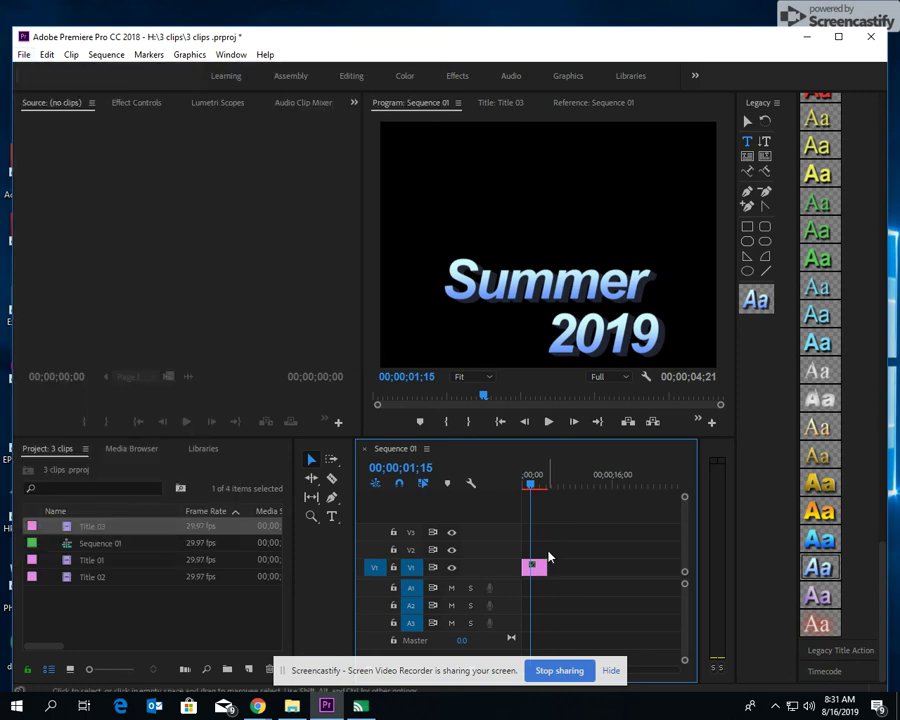